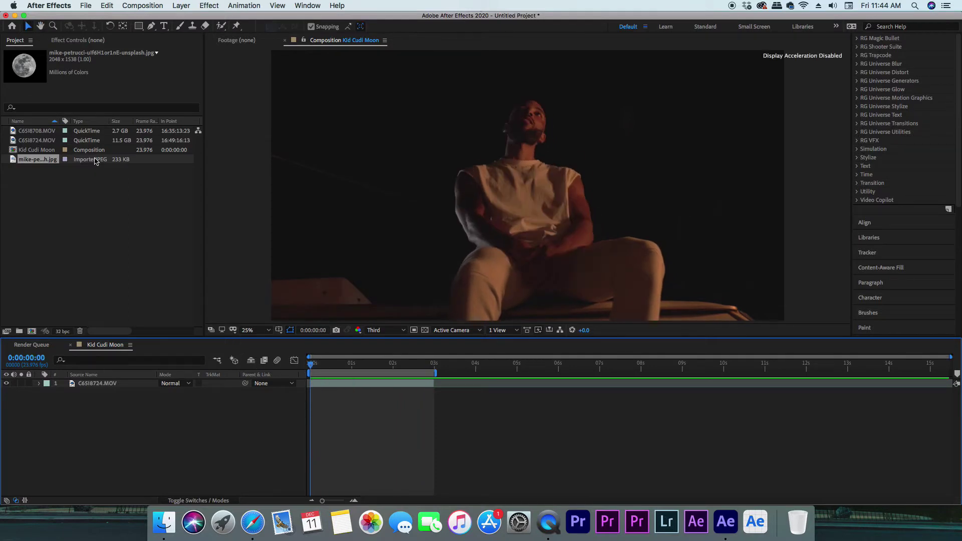
Add the moon photo to the night shot and fit an ellipse mask around the moon
left_click_drag(95, 160, 92, 383)
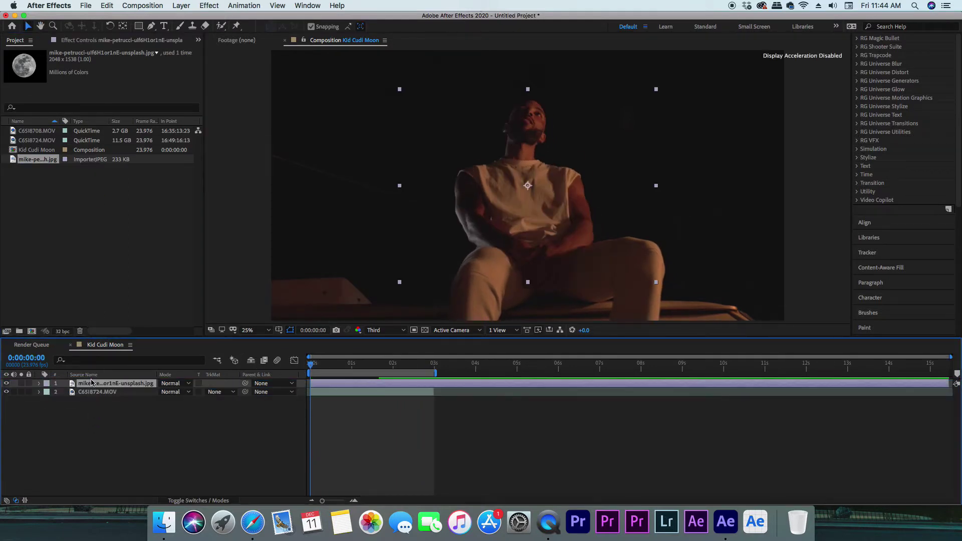
left_click(139, 26)
left_click(181, 47)
left_click_drag(423, 99, 625, 285)
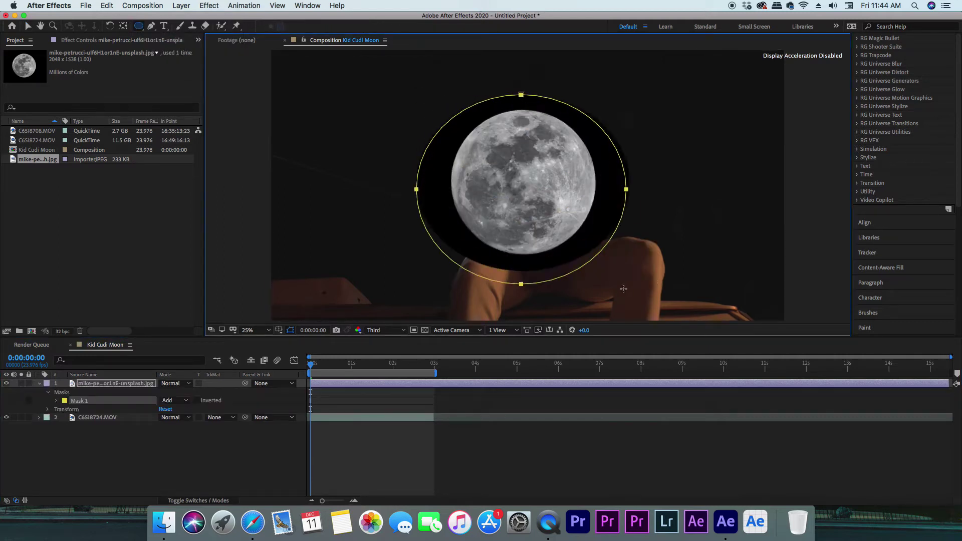
key("super+t")
left_click_drag(421, 189, 449, 189)
left_click_drag(625, 285, 596, 255)
Precompose the masked, 83%-scaled moon layer into its own composition
left_click(505, 444)
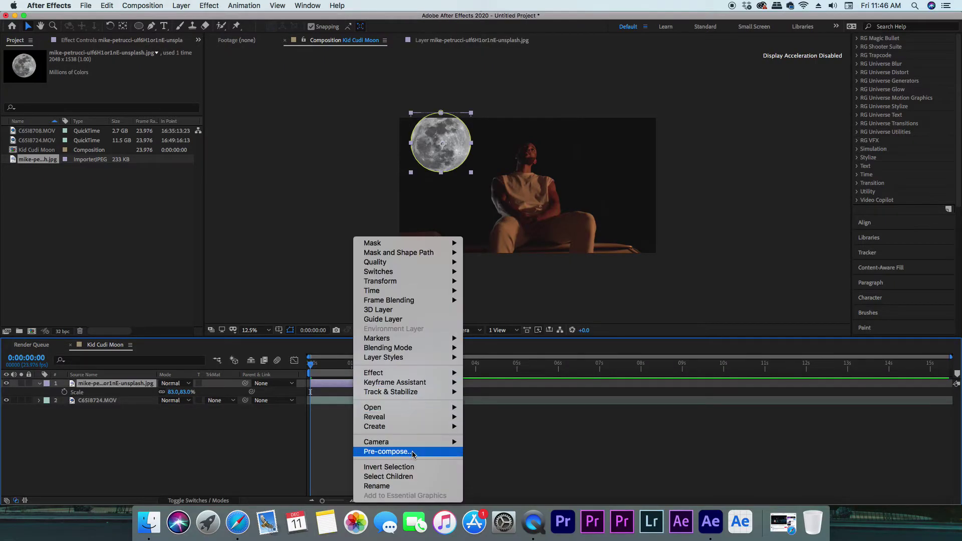
left_click(414, 451)
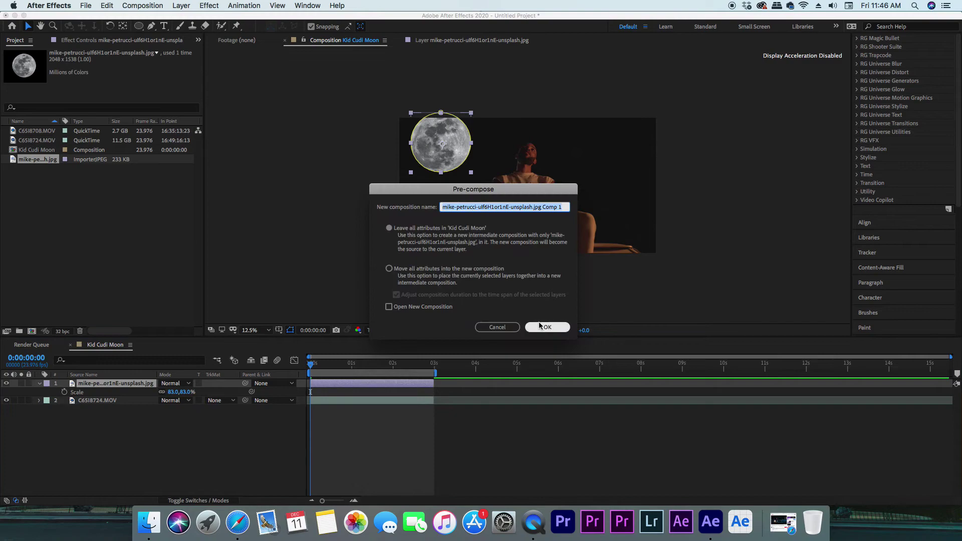
left_click(540, 326)
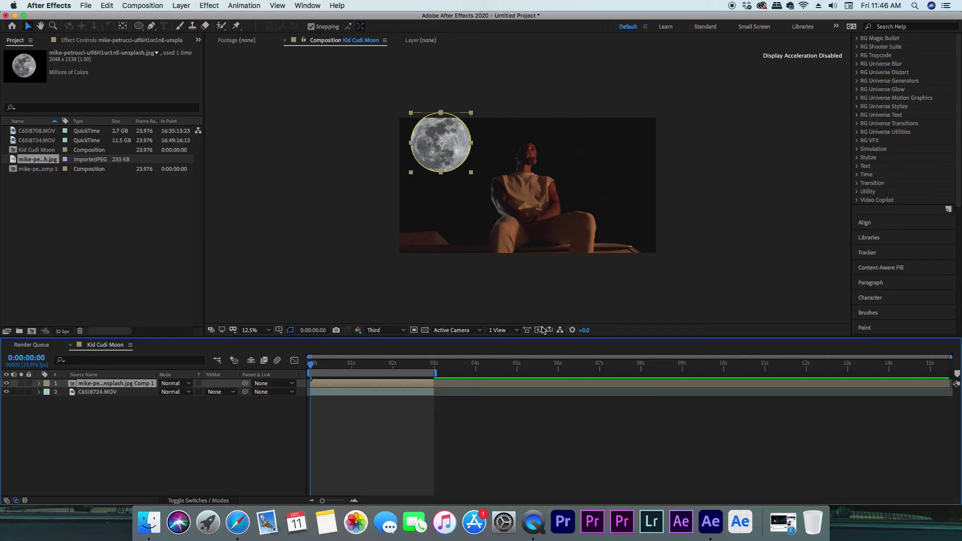
Inside the moon precomp, add an orange solid and lower its opacity to 63%
double_click(330, 384)
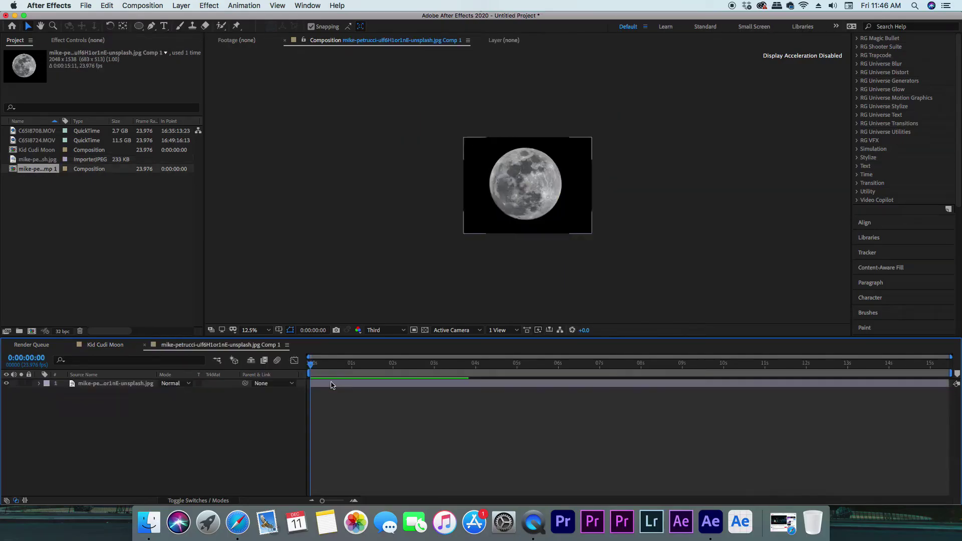
right_click(150, 390)
mouse_move(211, 395)
left_click(309, 421)
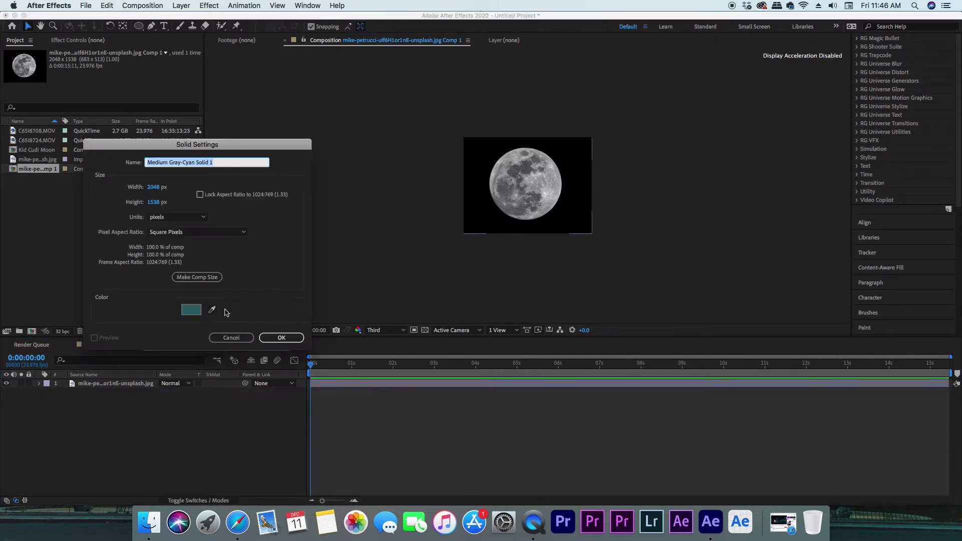
left_click(192, 310)
left_click_drag(497, 321, 498, 395)
left_click(576, 285)
left_click(282, 337)
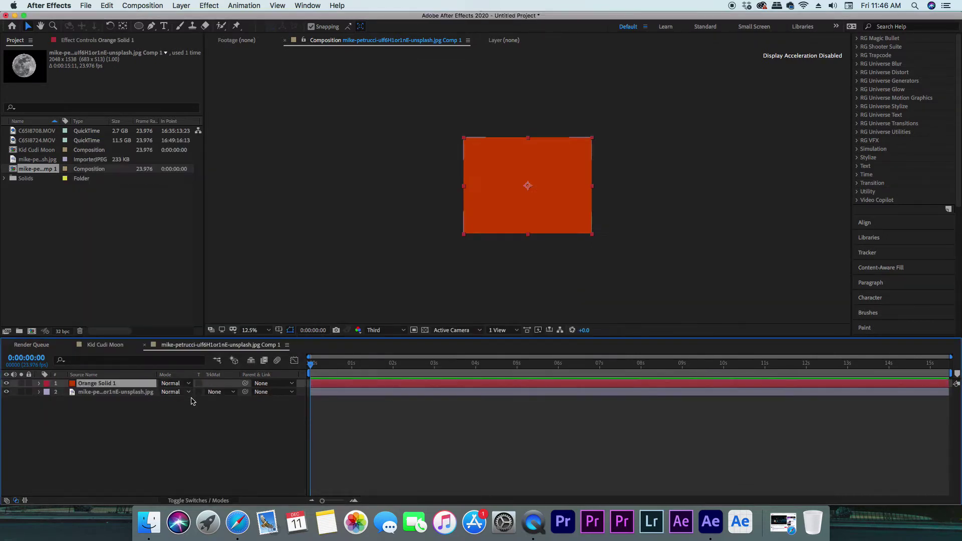
key("t")
left_click_drag(163, 391, 150, 389)
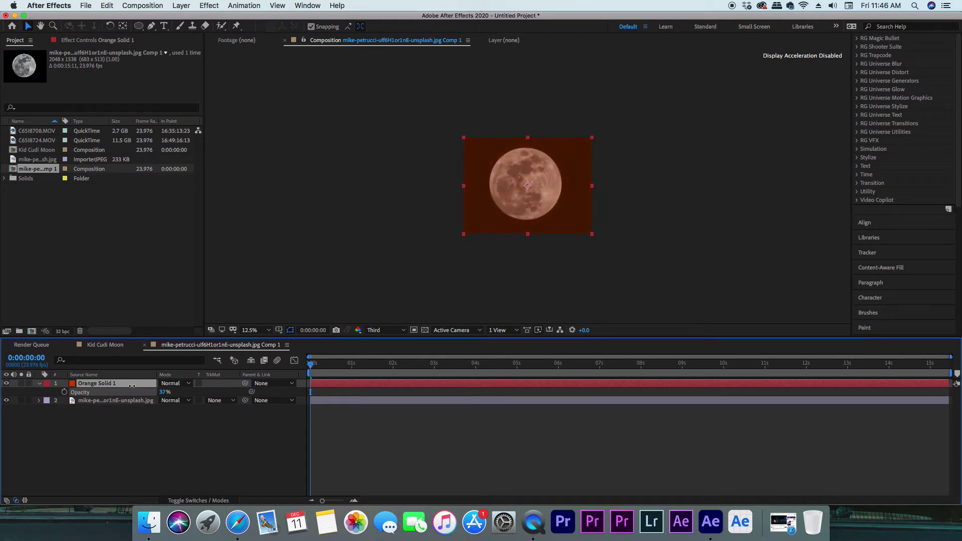
Draw a closed Pen mask on the orange solid covering the moon's right side
key("g")
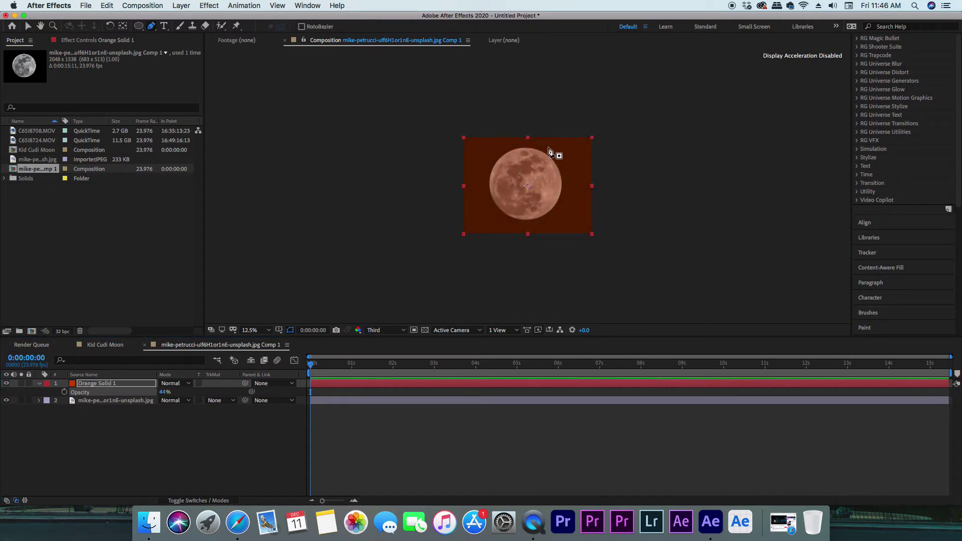
left_click(569, 145)
left_click_drag(527, 152, 516, 157)
left_click_drag(486, 205, 489, 176)
left_click_drag(537, 144, 508, 146)
left_click(500, 258)
left_click(605, 266)
left_click(634, 197)
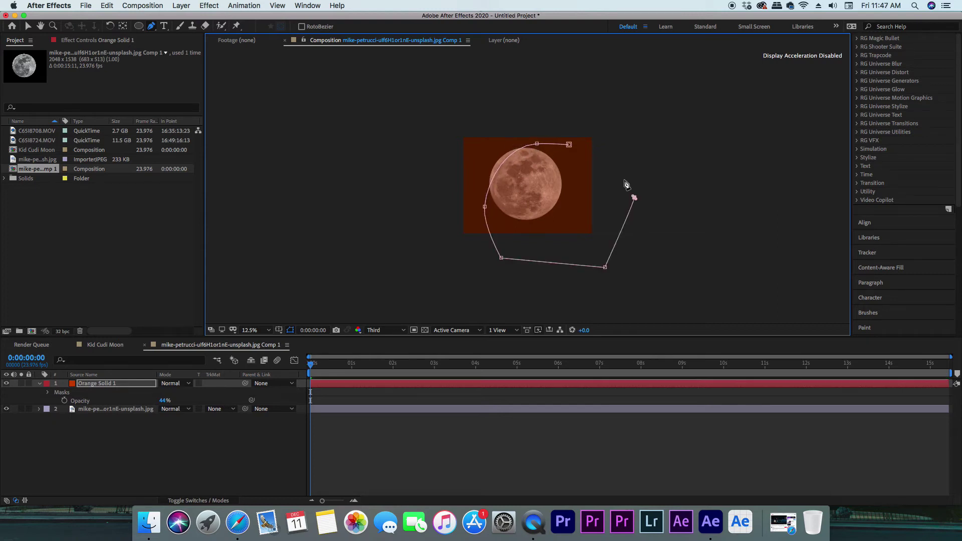
left_click(569, 144)
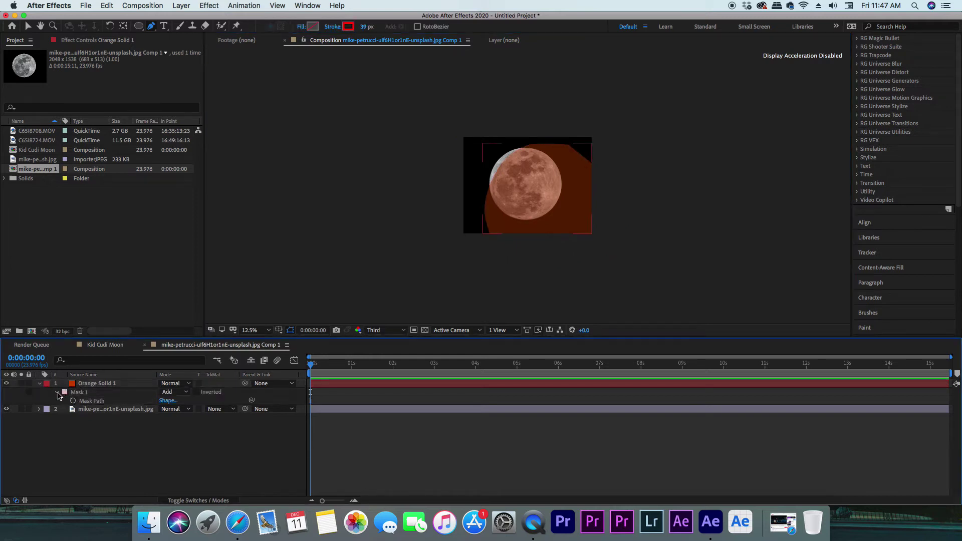
Feather the orange solid's mask to 373 pixels and recheck its opacity
key("m")
key("m")
left_click_drag(185, 409, 224, 407)
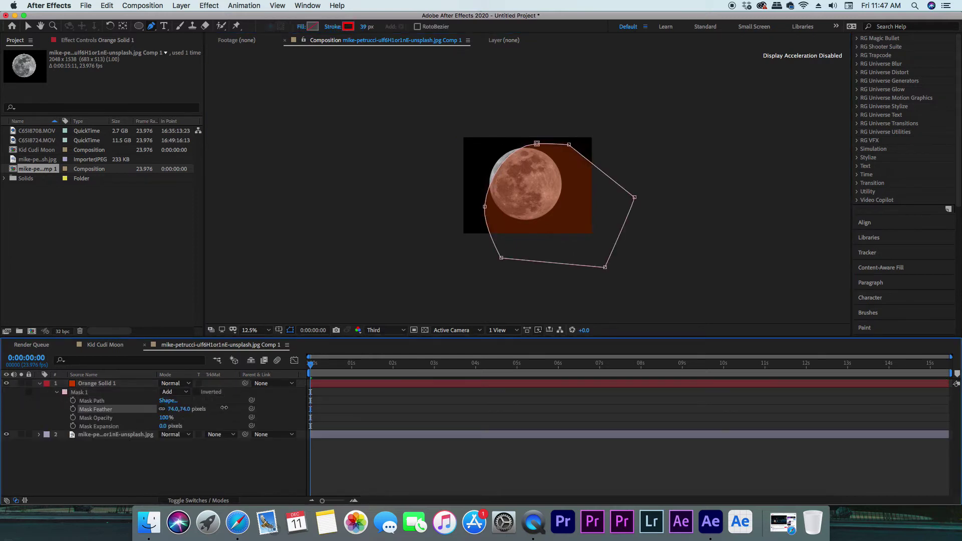
left_click(335, 383)
key("t")
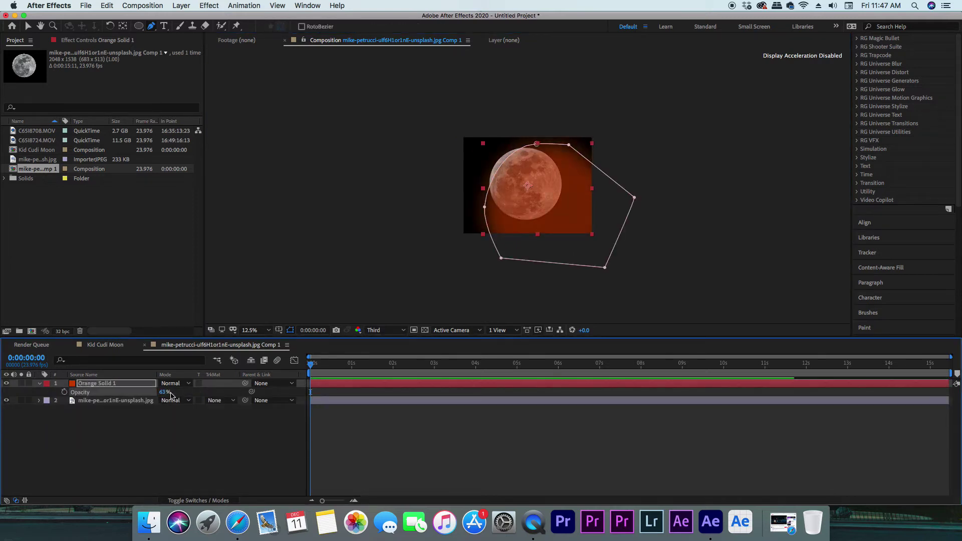
right_click(105, 418)
Add a new red solid layer above the orange tint
mouse_move(201, 395)
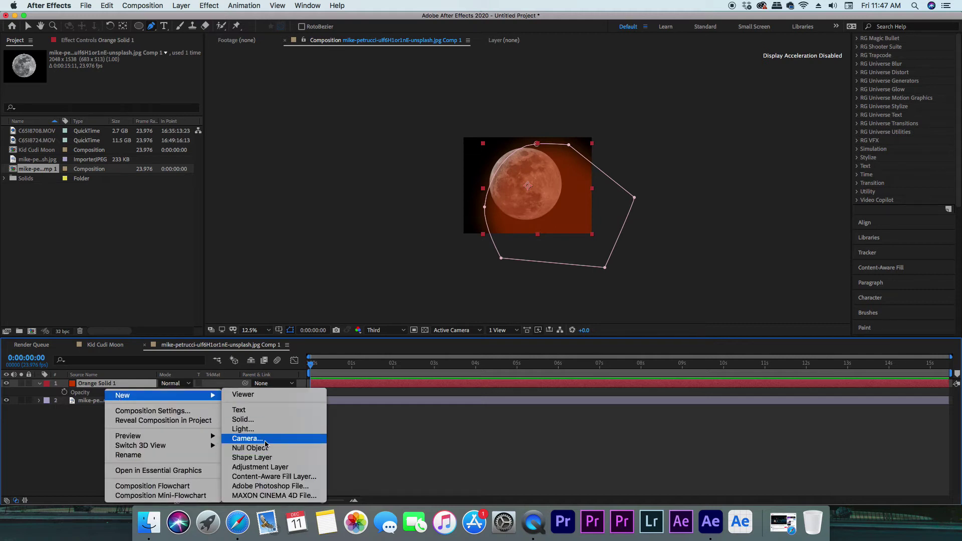
left_click(243, 419)
left_click(191, 309)
left_click(499, 408)
left_click(575, 286)
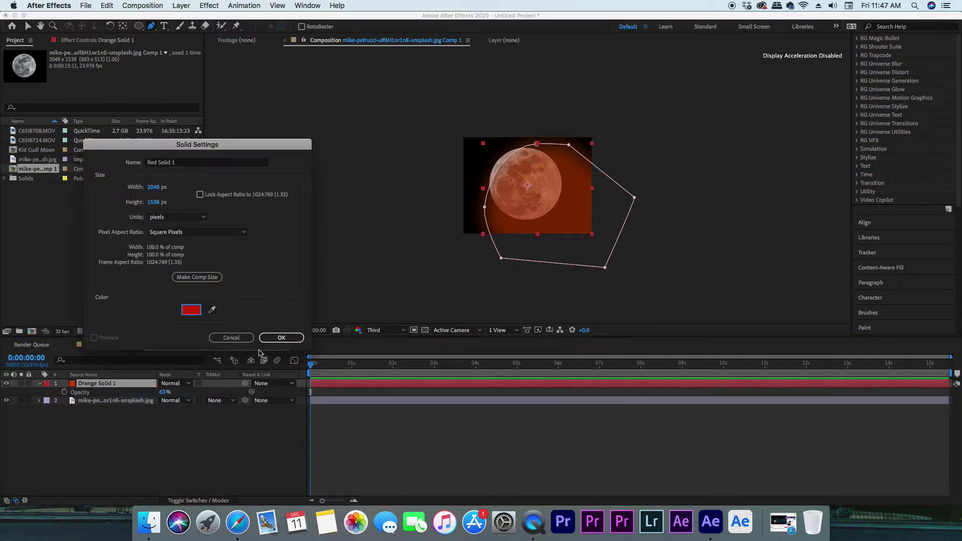
key("Return")
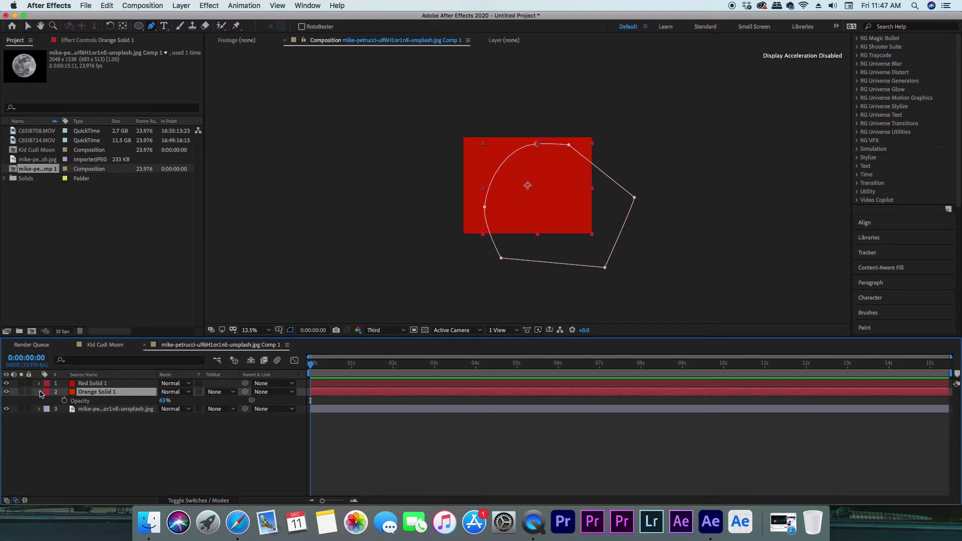
Select the orange solid's Mask 1 and share it with Red Solid 1
left_click(39, 391)
left_click(39, 392)
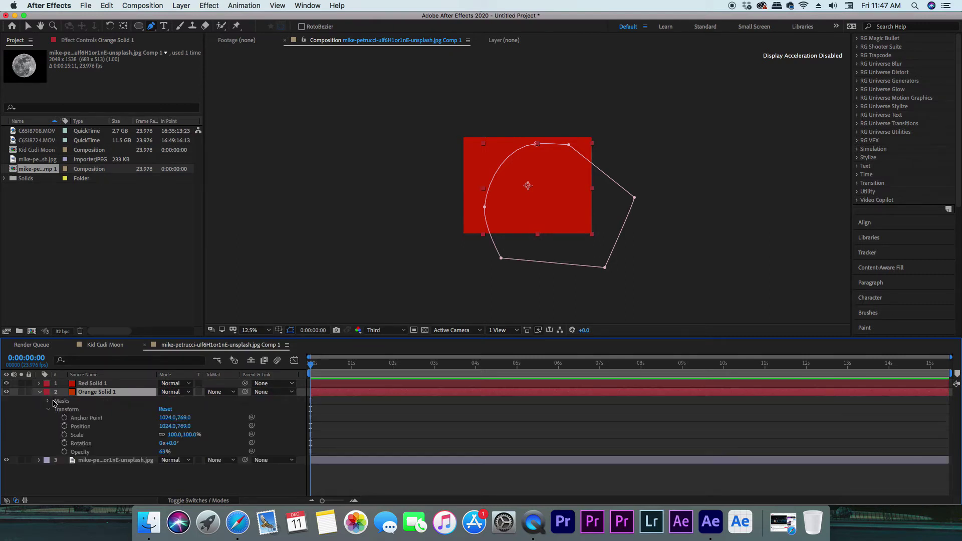
left_click(48, 401)
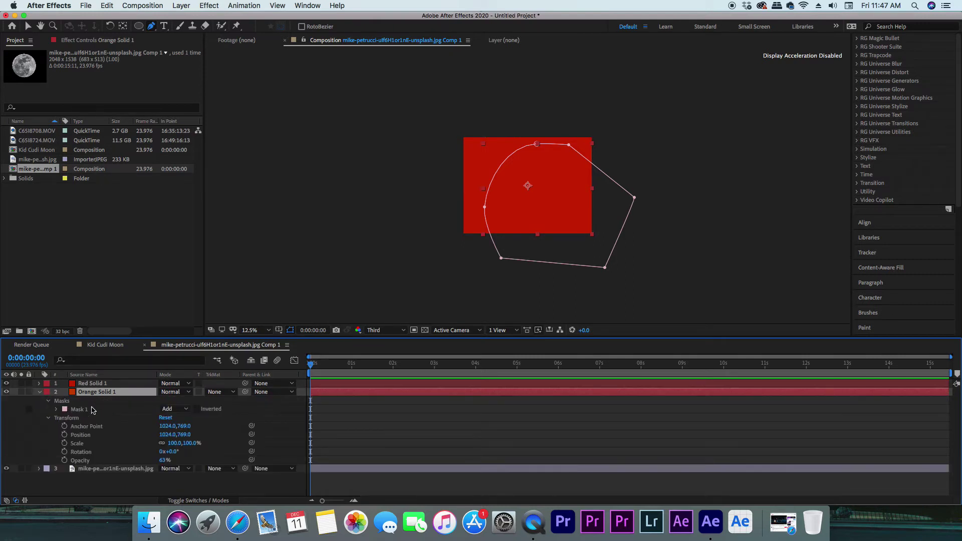
left_click(92, 410)
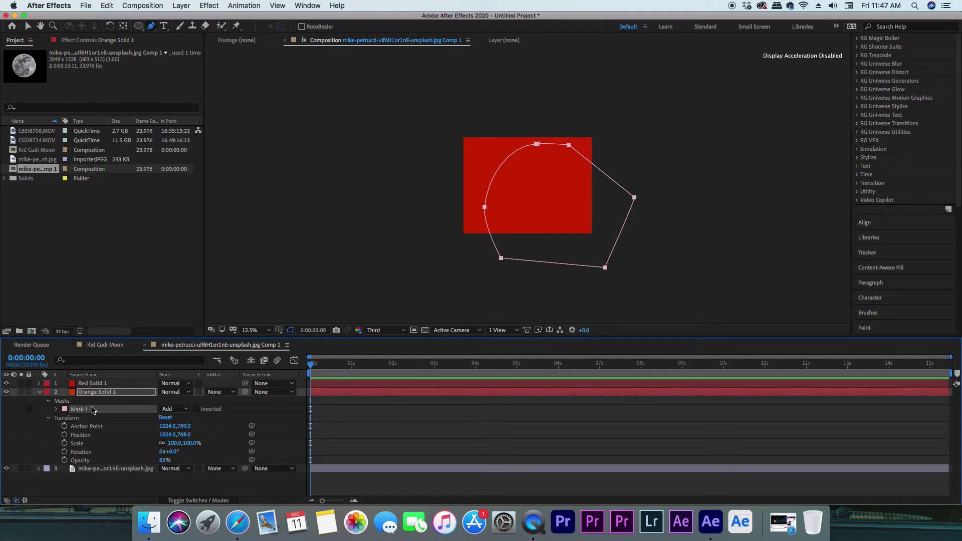
left_click(91, 383)
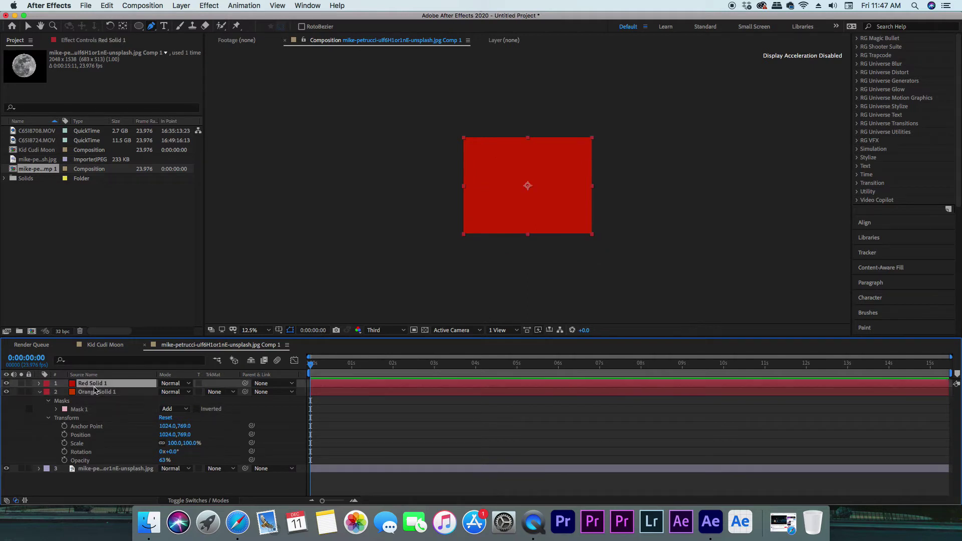
left_click(95, 391)
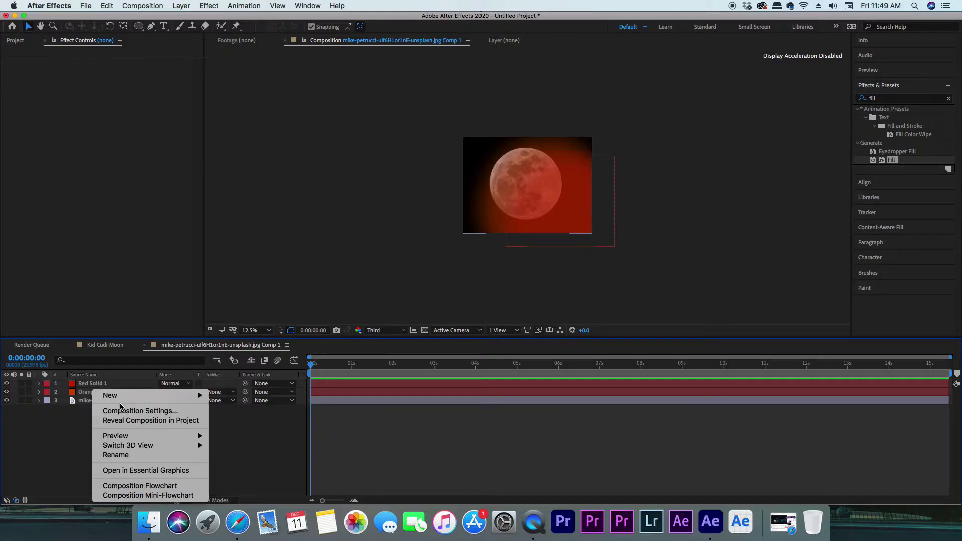
Add a black solid and lower its opacity to 66%
mouse_move(175, 404)
left_click(232, 419)
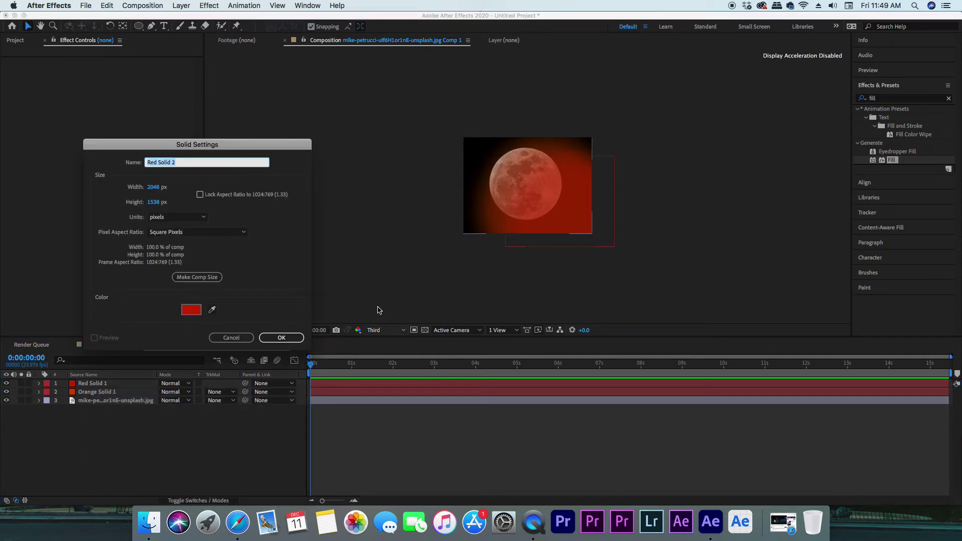
left_click(191, 309)
left_click_drag(408, 365, 298, 478)
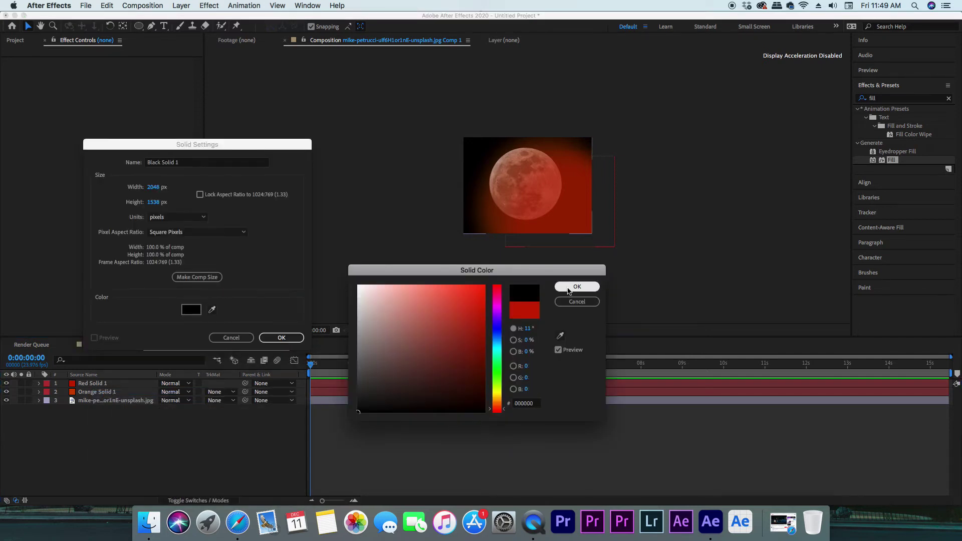
key("Return")
key("Return")
key("t")
left_click_drag(165, 392, 150, 391)
Place Pen mask points along the moon's edge and readjust the black solid's opacity
key("g")
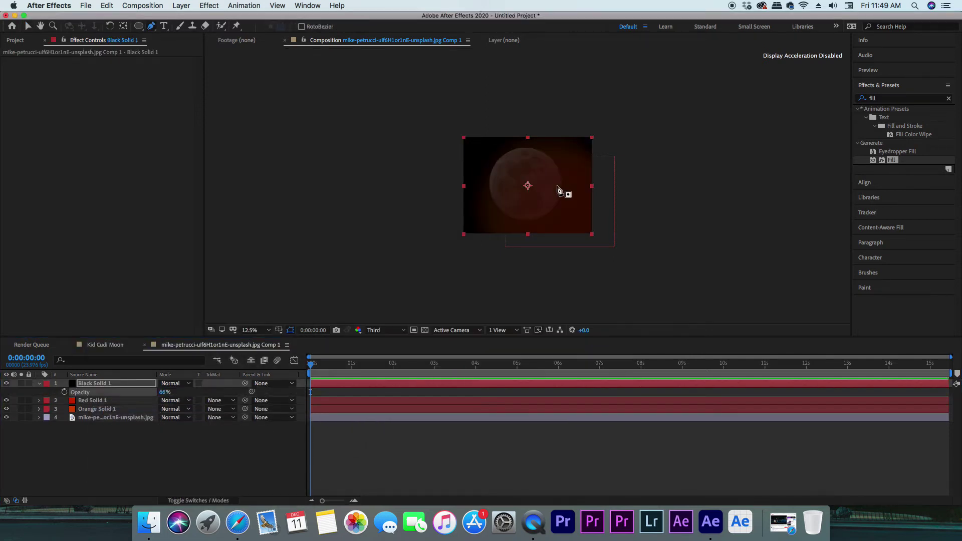
left_click(559, 163)
left_click(538, 222)
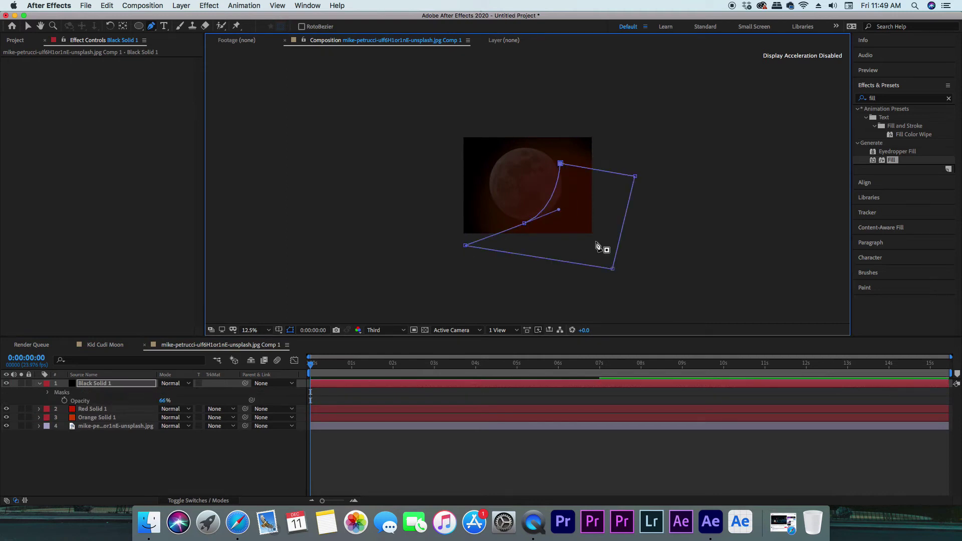
left_click_drag(165, 400, 201, 397)
left_click(77, 392)
key("Delete")
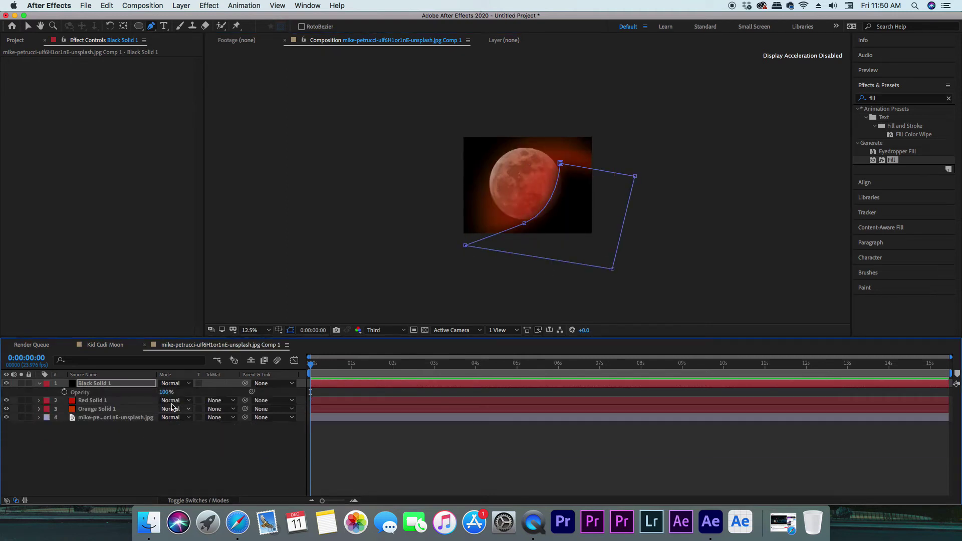
key("t")
Set the black solid's mask feather to 253 pixels and open Kid Cudi Moon
left_click(40, 383)
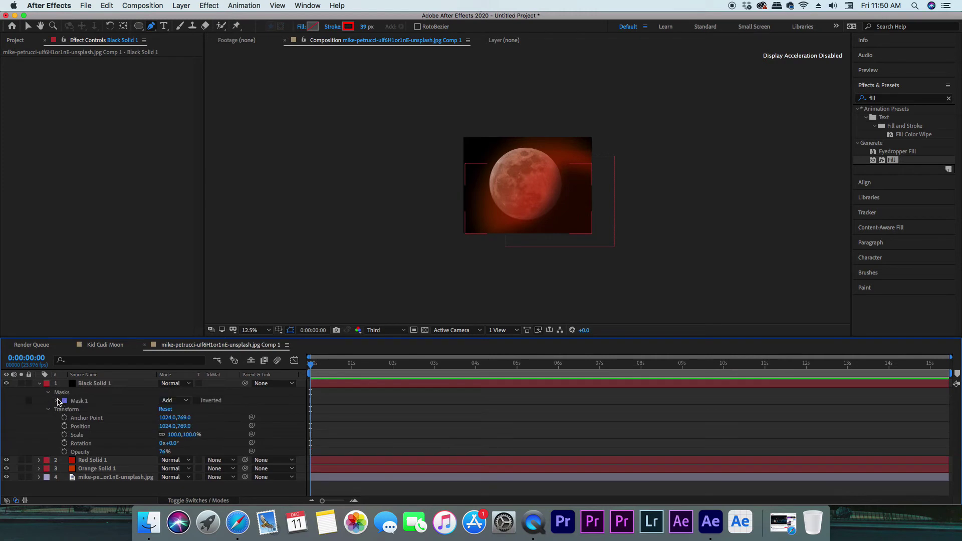
left_click(98, 434)
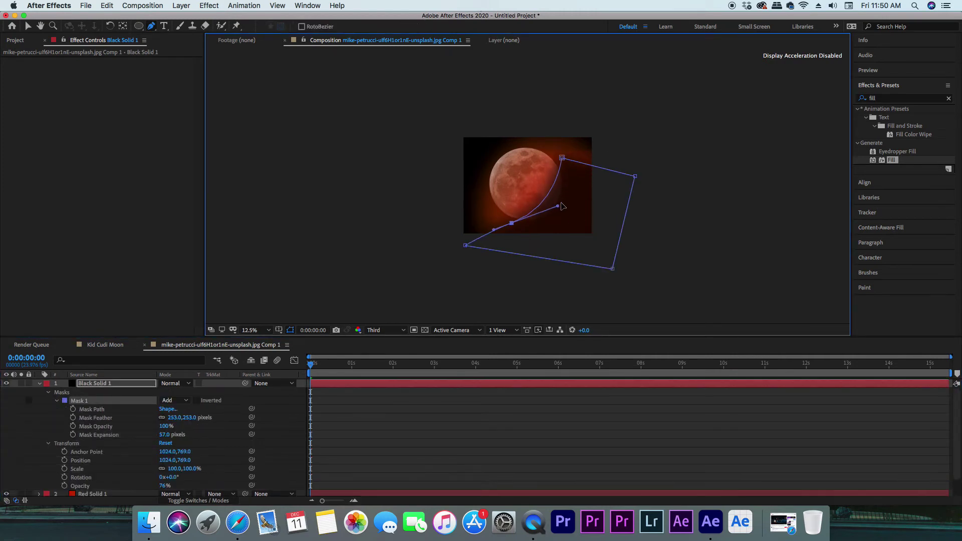
left_click(105, 344)
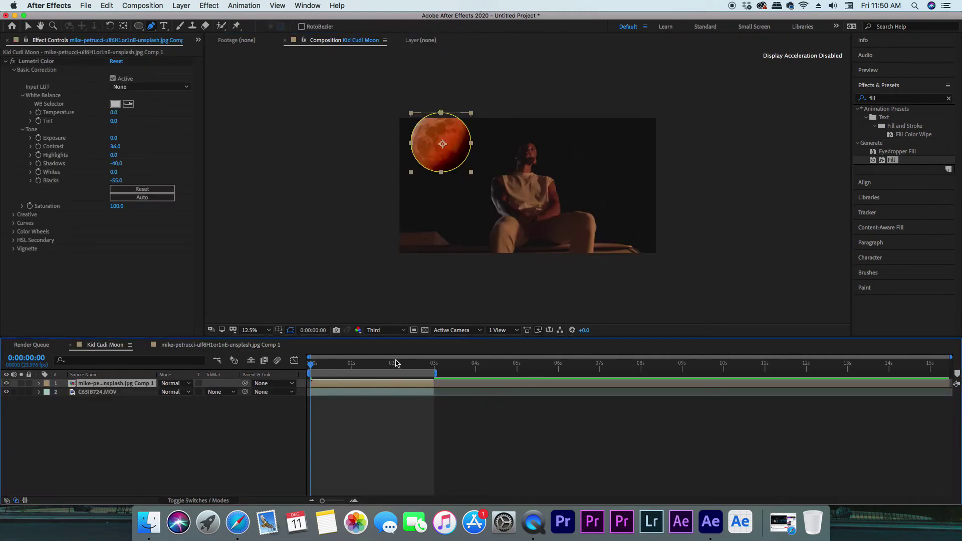
Place the moon precomp over C6518708.MOV at 36% scale, upper right, and preview
left_click(234, 345)
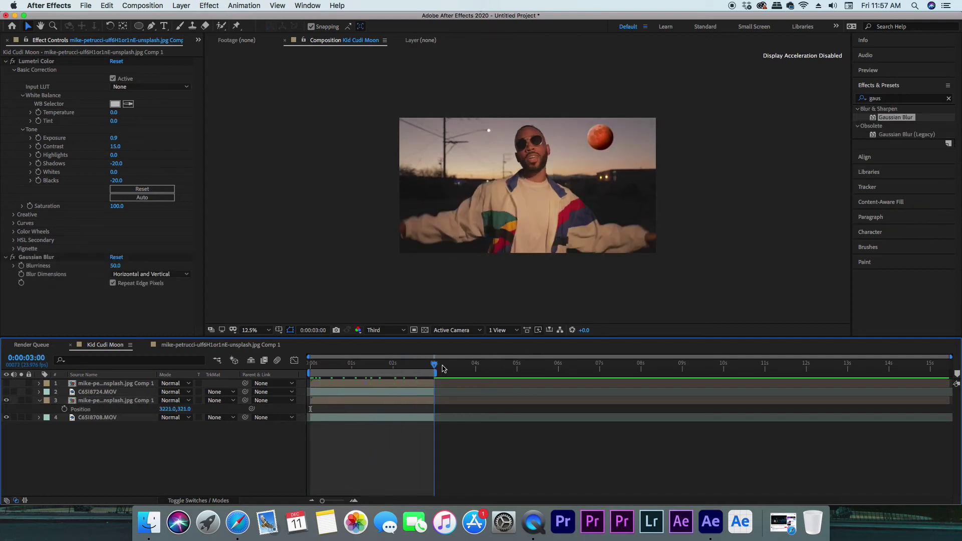
key("space")
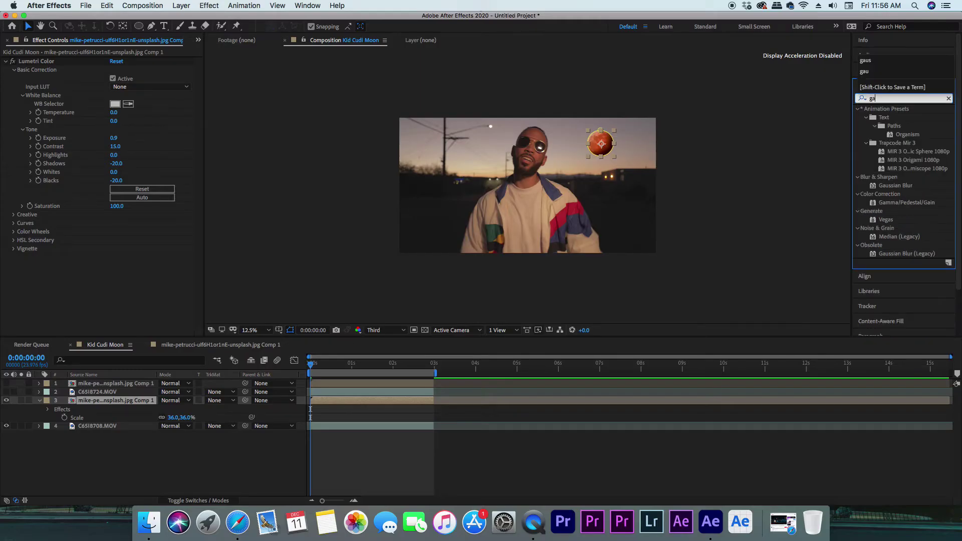
Search 'gaus', apply Gaussian Blur to the moon layer, then select C6518708.MOV
type("us")
left_click_drag(895, 117, 369, 406)
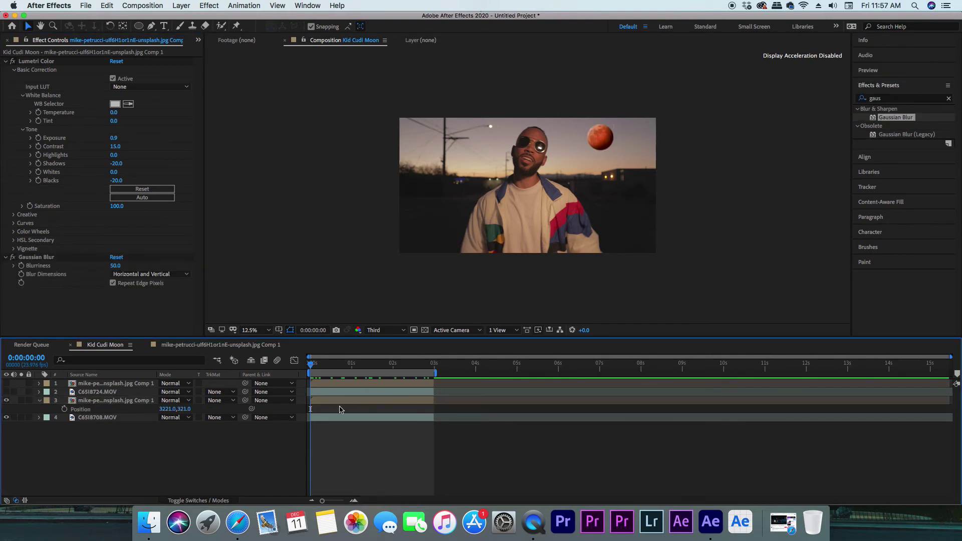
left_click(325, 416)
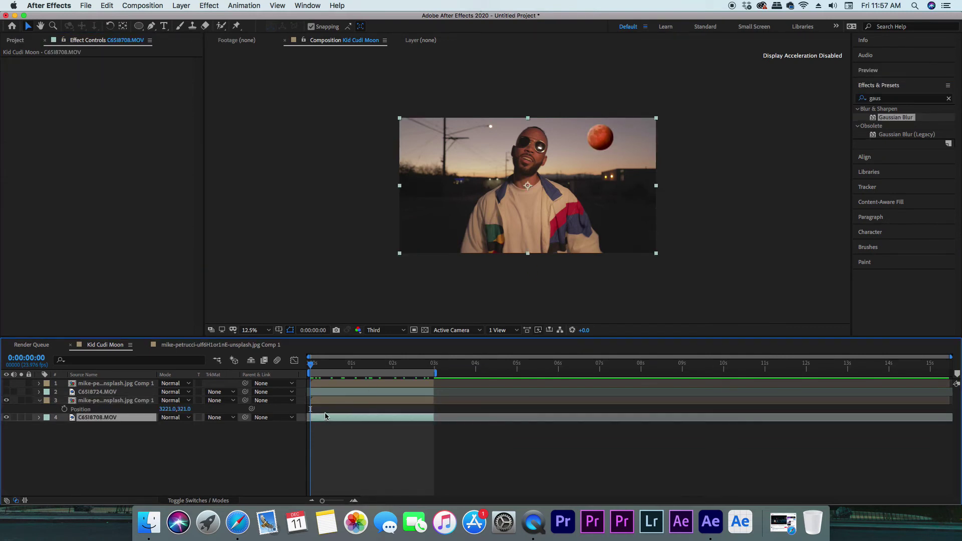
Place Track Point 1 on the distant street lights and analyse forward to about 2:07
left_click(870, 190)
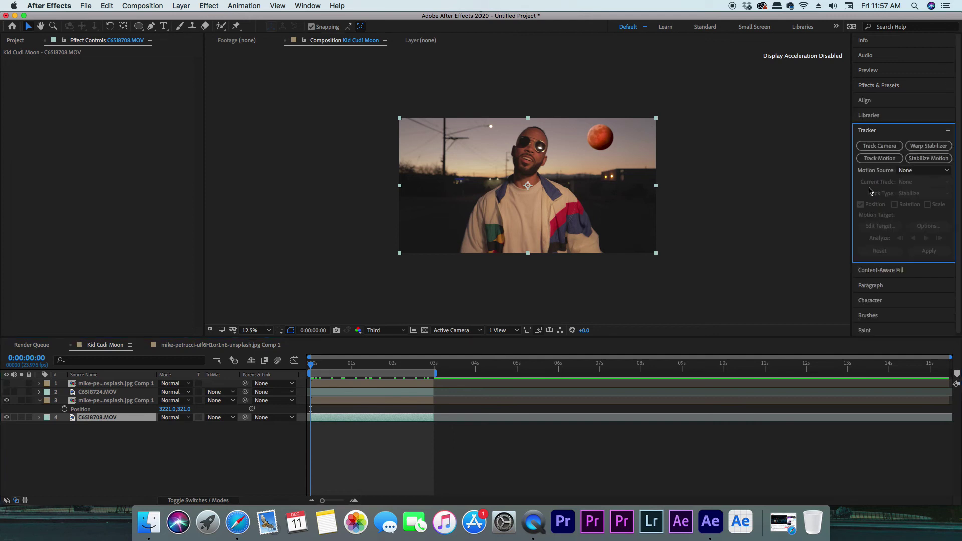
left_click(879, 158)
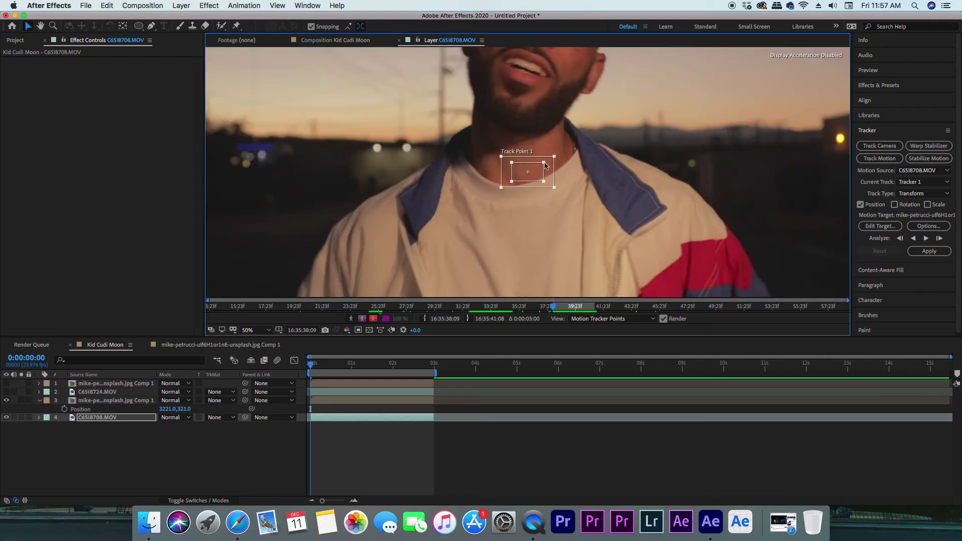
left_click_drag(545, 165, 713, 140)
scroll(654, 150, "down", 2)
scroll(668, 172, "up", 4)
left_click_drag(525, 165, 702, 185)
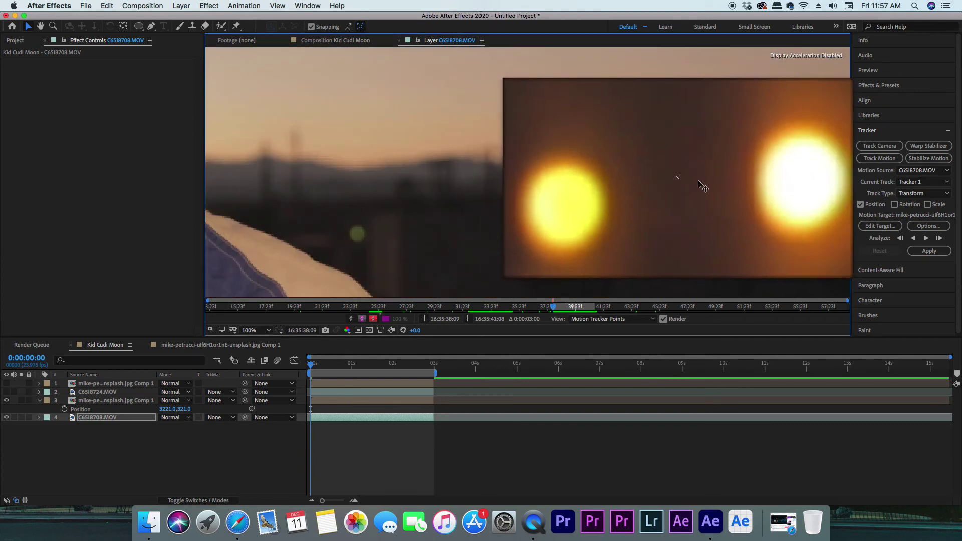
scroll(703, 186, "down", 4)
left_click(926, 238)
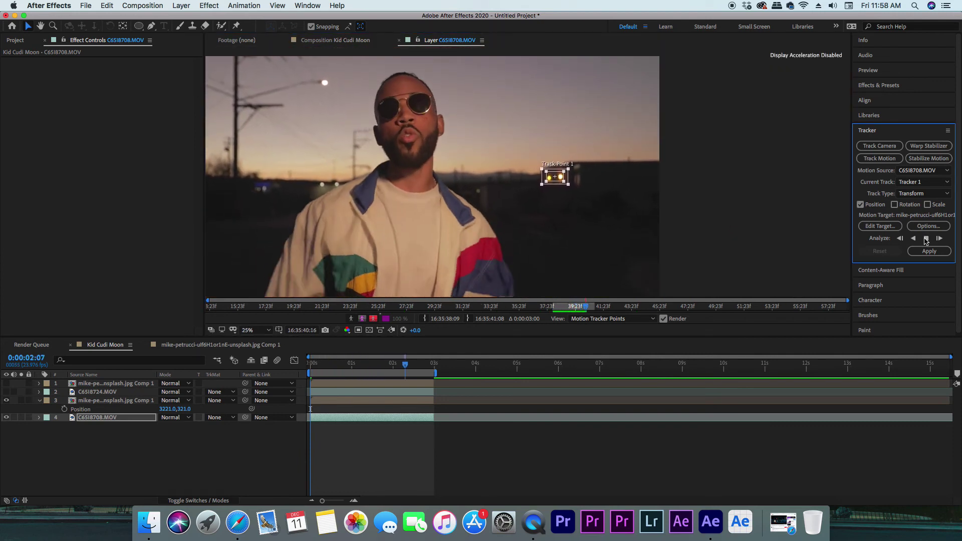
Add a Null 1 object and set it as the tracker's motion target
left_click(181, 6)
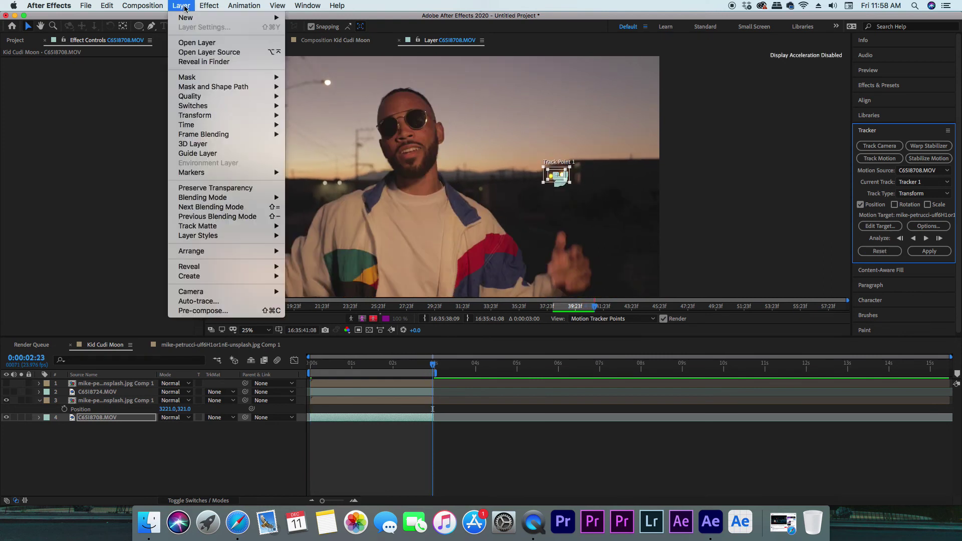
mouse_move(240, 15)
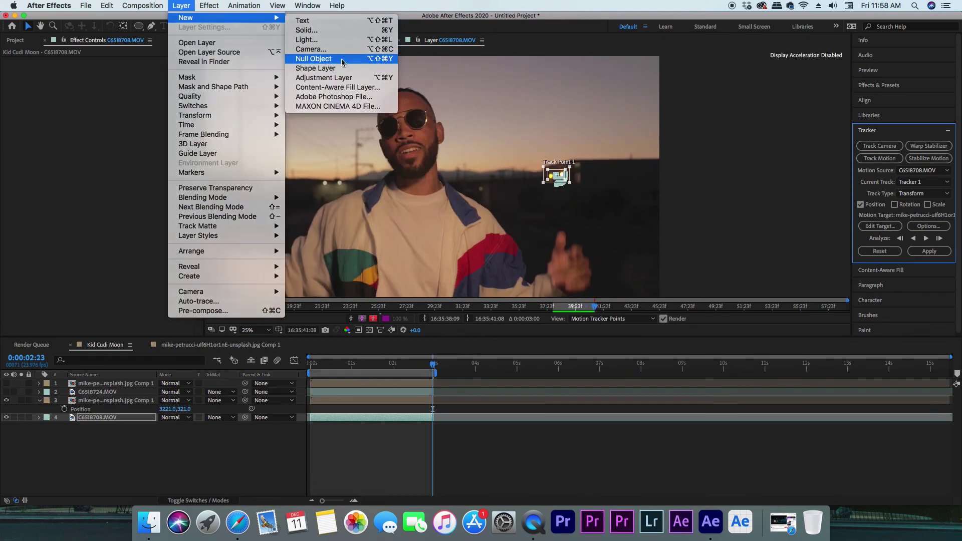
left_click(328, 62)
left_click(879, 225)
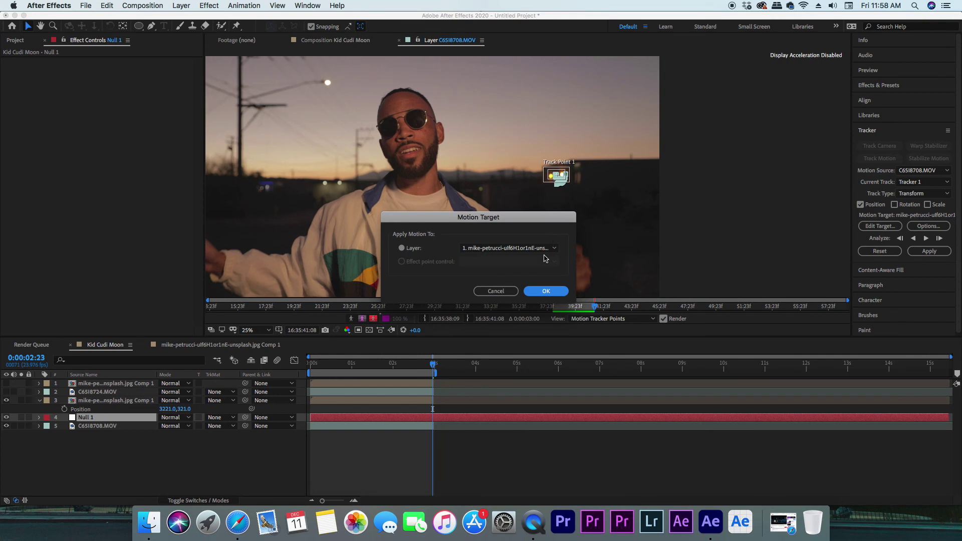
left_click(543, 248)
left_click(510, 292)
left_click(546, 288)
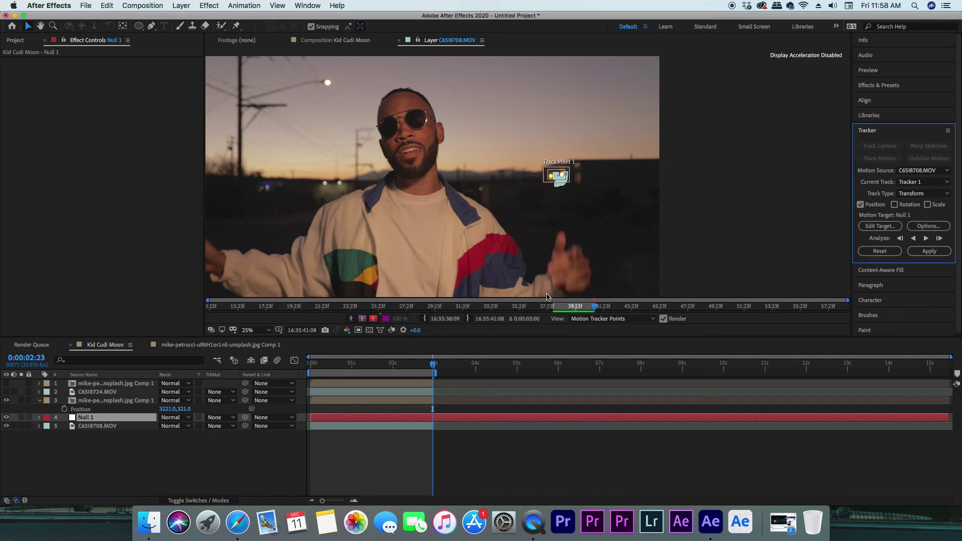
Apply the track to Null 1 and parent the moon precomp to 4. Null 1
left_click(929, 251)
left_click(522, 272)
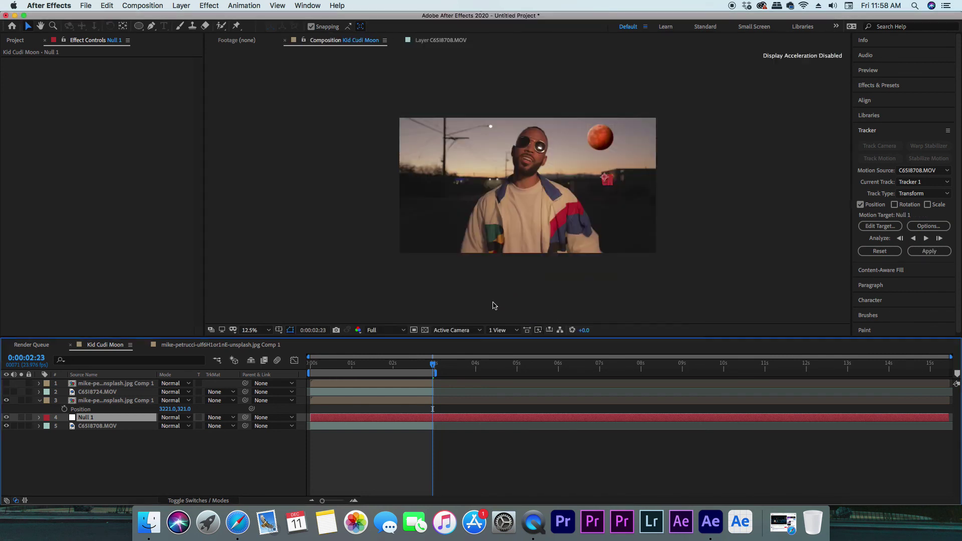
left_click(263, 400)
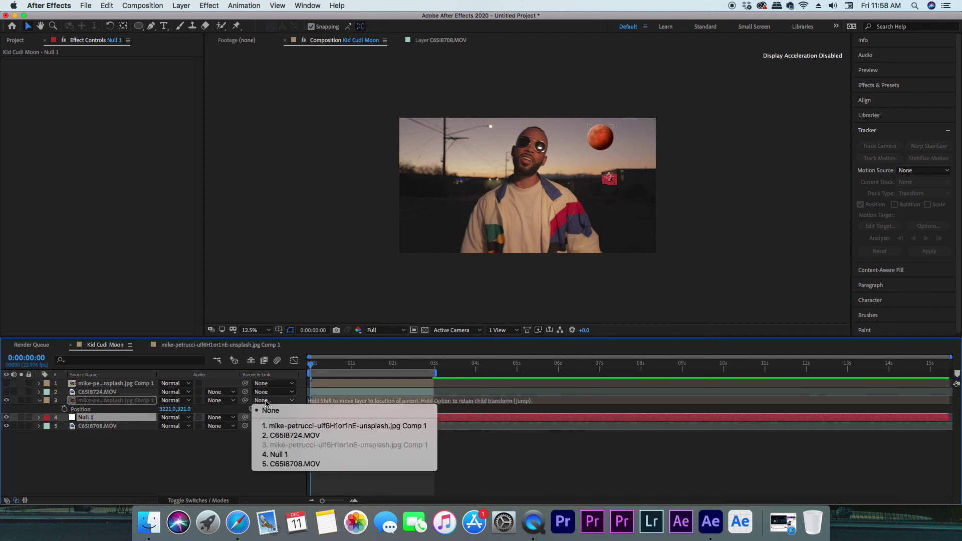
left_click(279, 455)
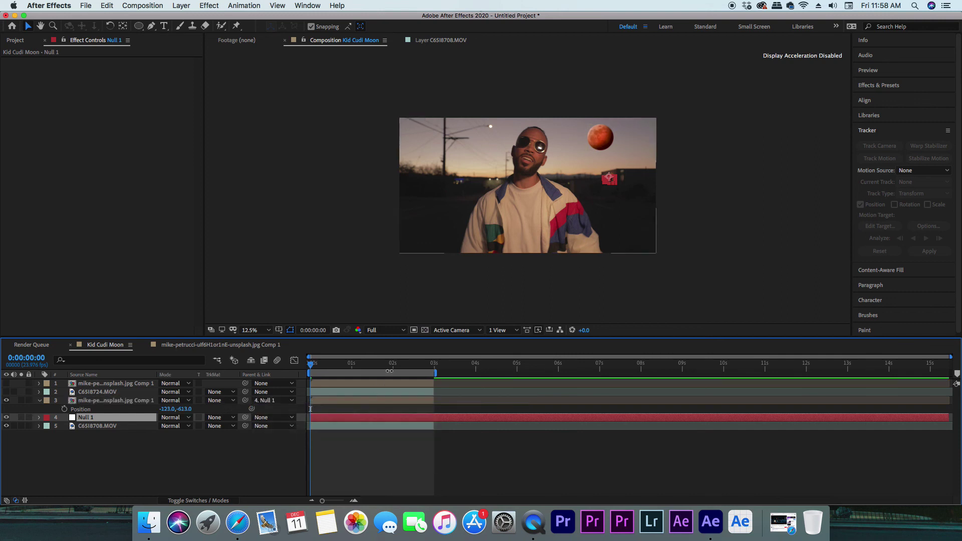